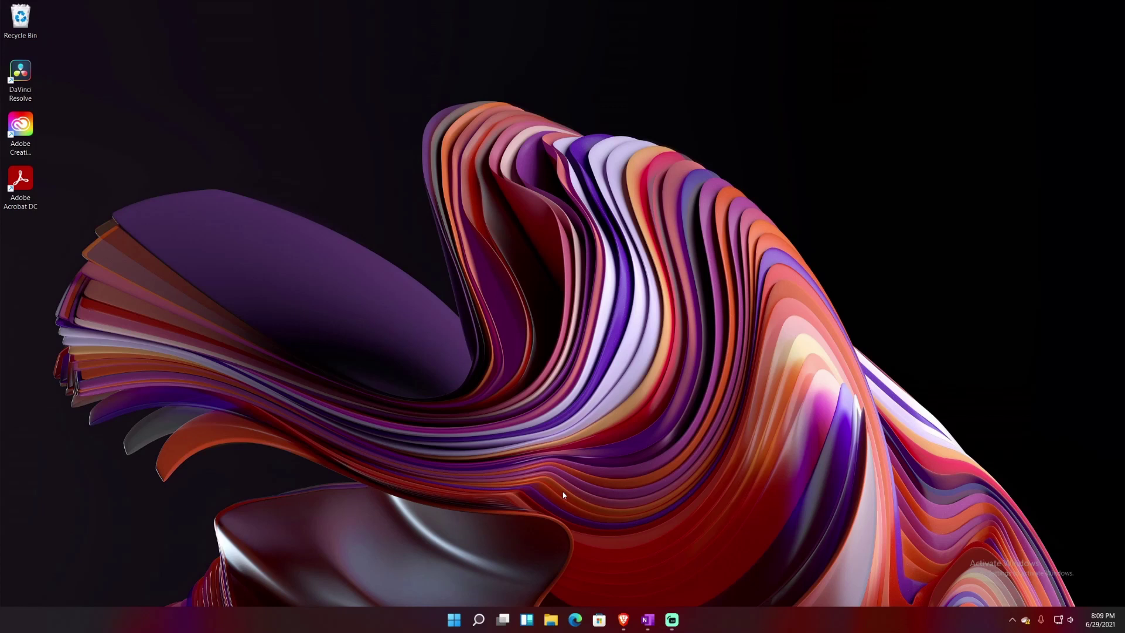
Step: Open the widgets board, scroll through the news feed, then return to the top
{"action": "mouse_move", "coordinate": [504, 620]}
{"action": "left_click", "coordinate": [527, 620]}
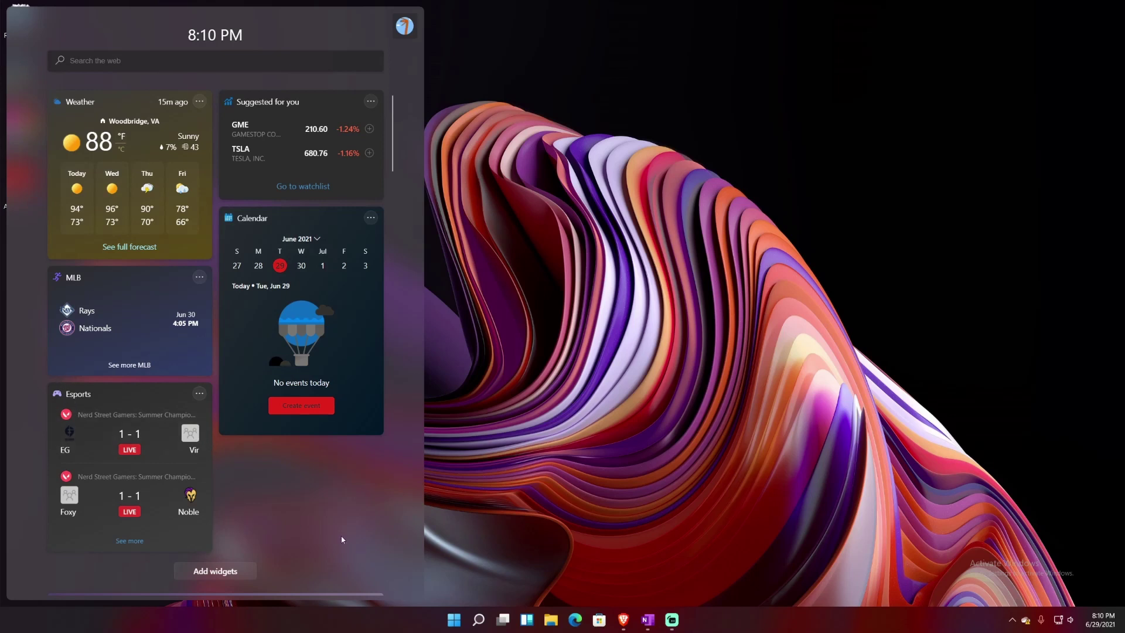
{"action": "scroll", "coordinate": [332, 508], "scroll_direction": "down", "scroll_amount": 15}
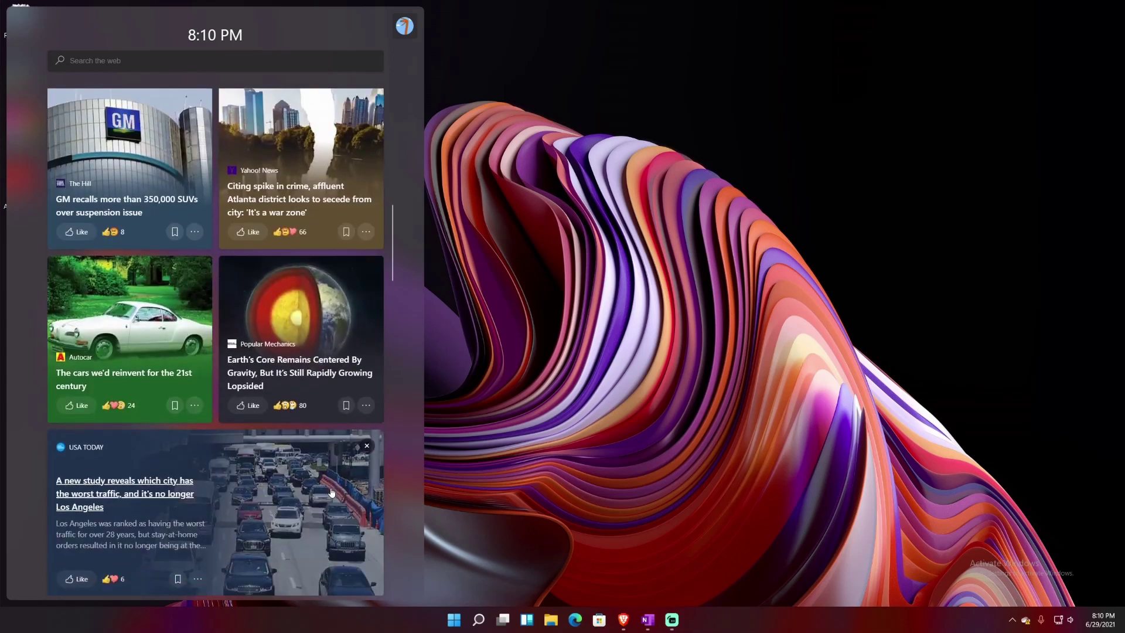
{"action": "scroll", "coordinate": [331, 491], "scroll_direction": "down", "scroll_amount": 15}
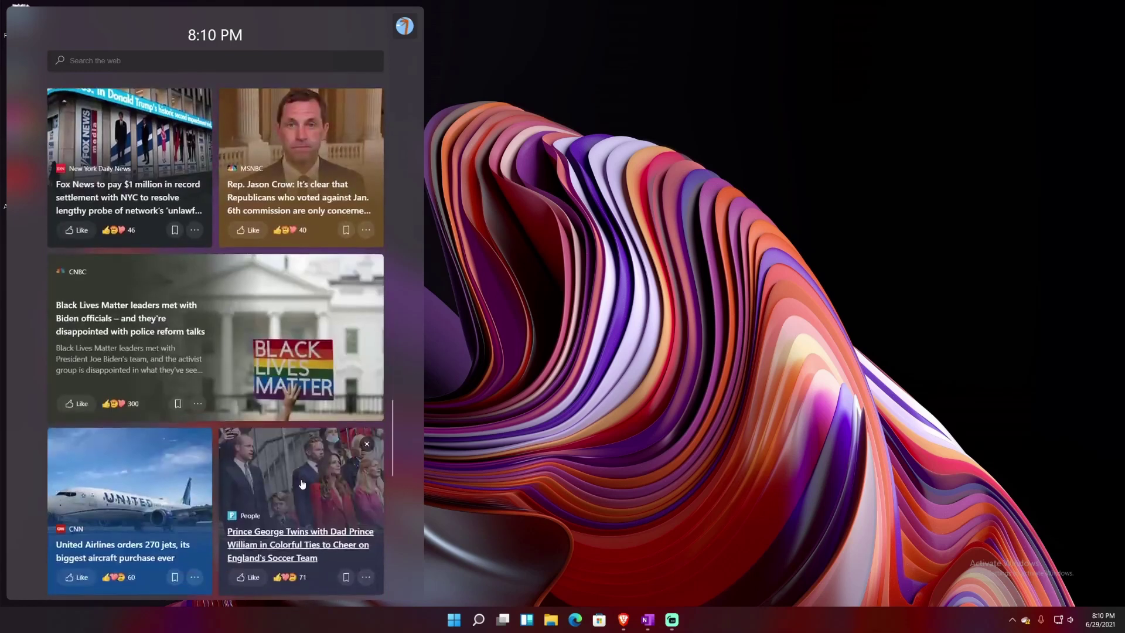
{"action": "scroll", "coordinate": [303, 484], "scroll_direction": "down", "scroll_amount": 15}
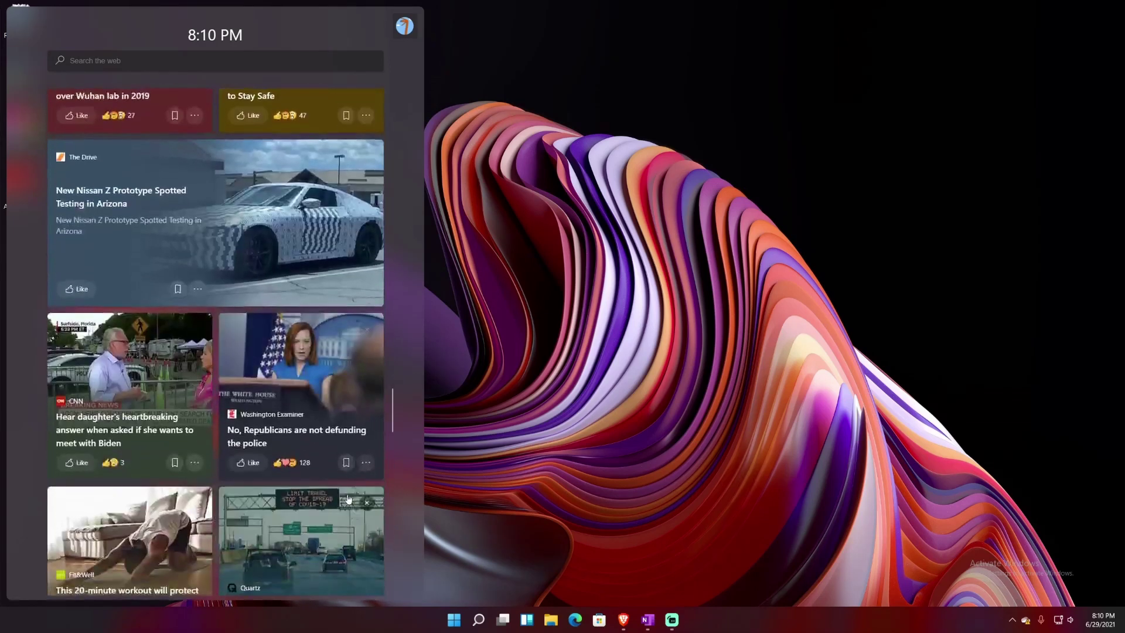
{"action": "left_click_drag", "start_coordinate": [395, 409], "coordinate": [403, 118]}
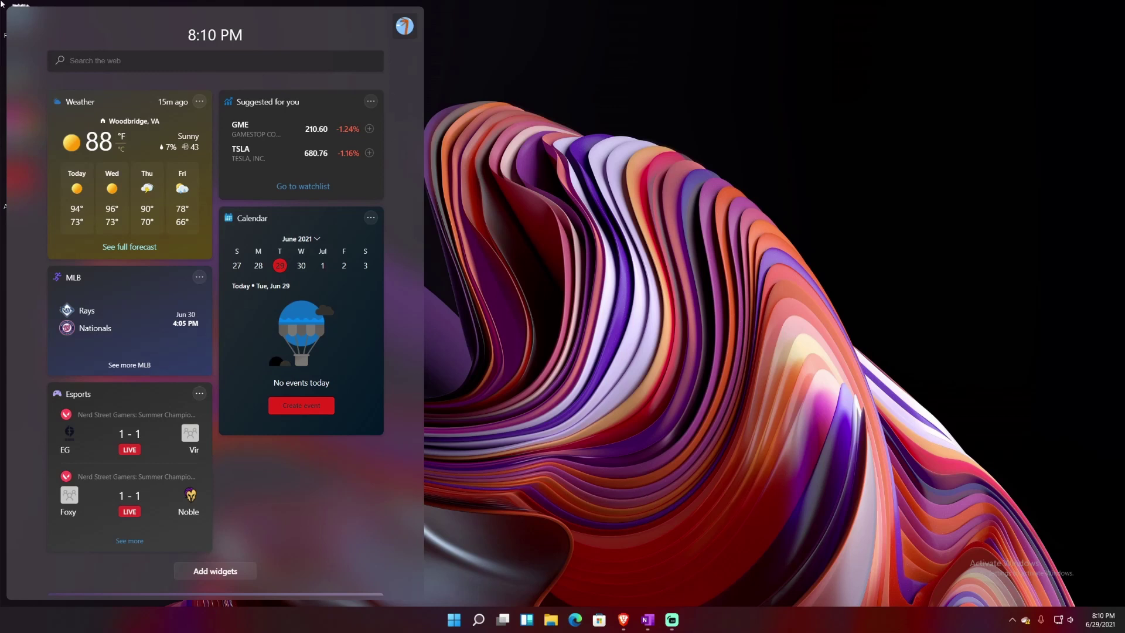
{"action": "left_click", "coordinate": [129, 63]}
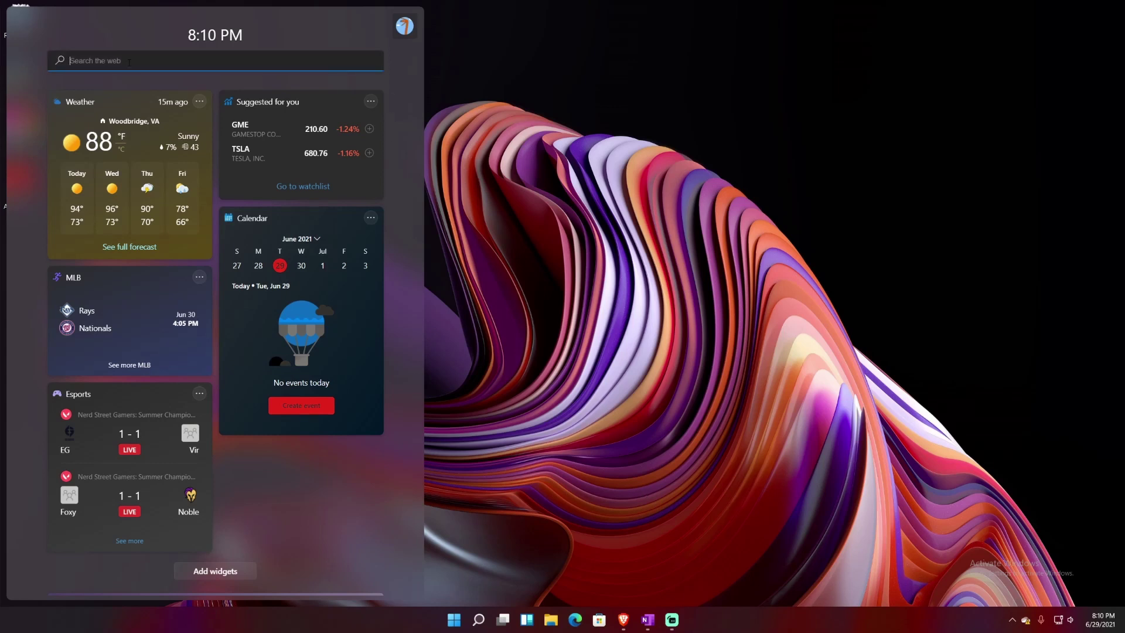
{"action": "left_click", "coordinate": [478, 619]}
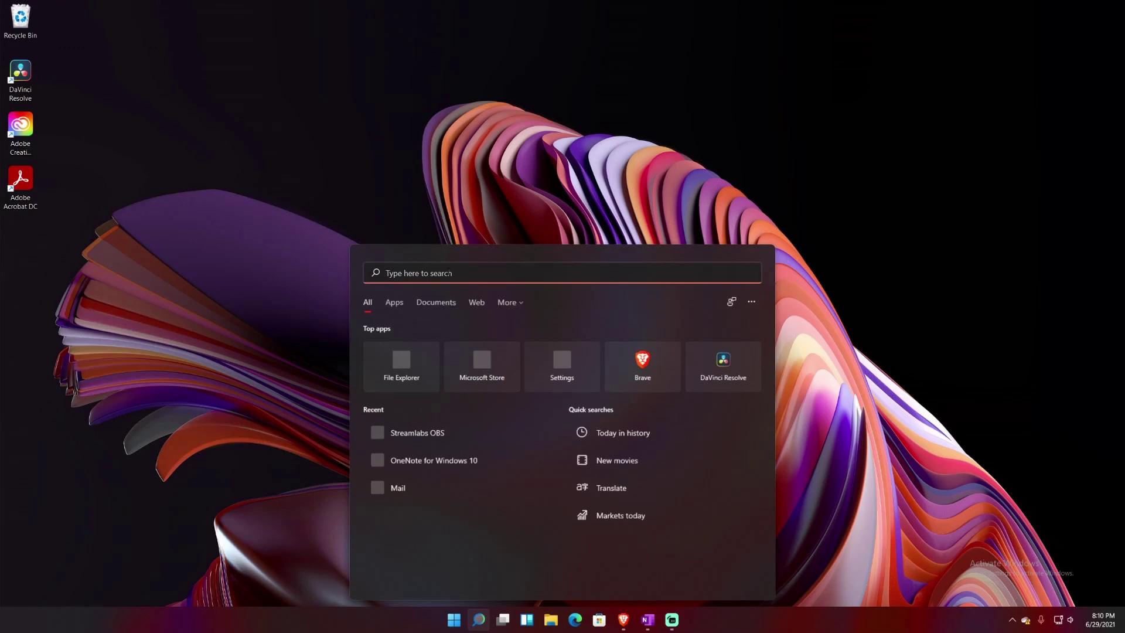
{"action": "left_click", "coordinate": [476, 302]}
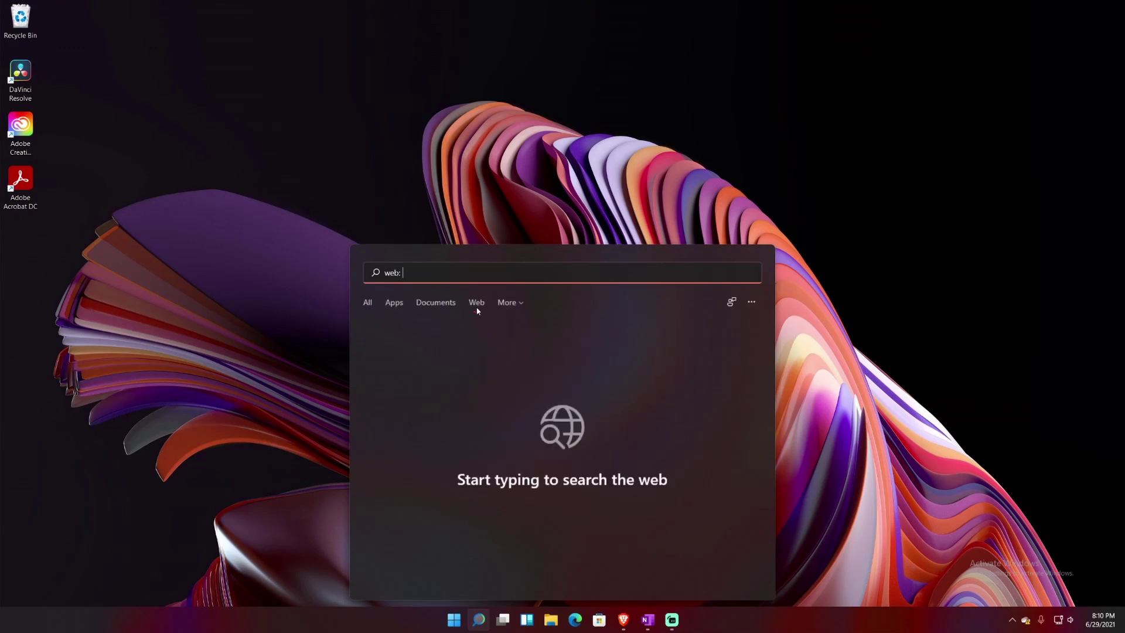
{"action": "left_click", "coordinate": [918, 366]}
{"action": "left_click", "coordinate": [527, 619]}
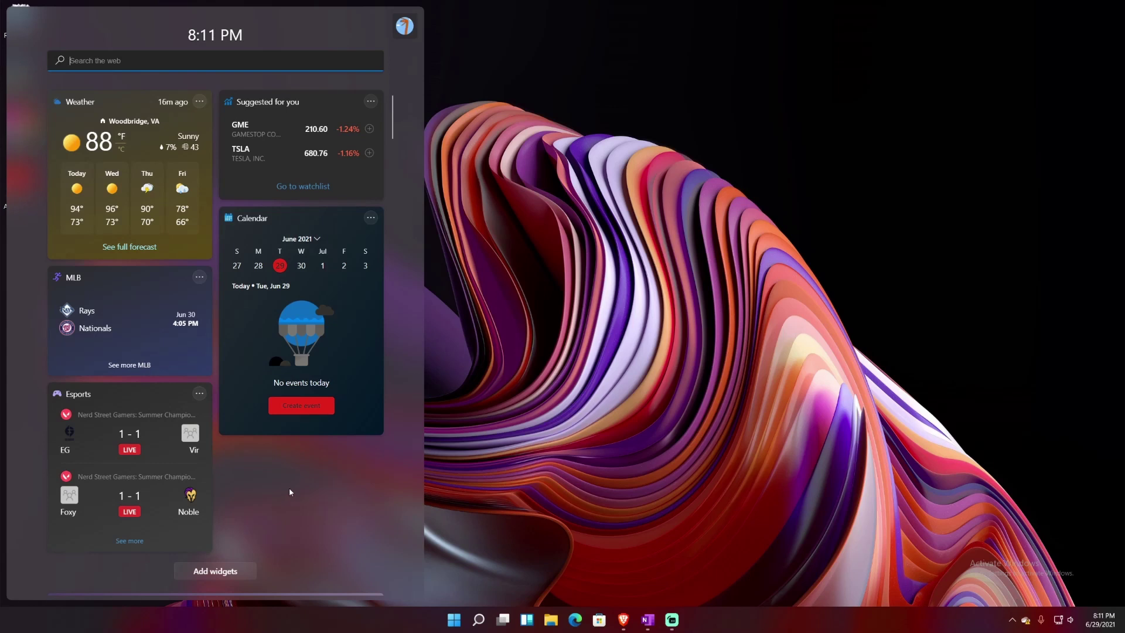
Step: Add the To Do widget from the Widget settings list and close the dialog
{"action": "left_click", "coordinate": [209, 574]}
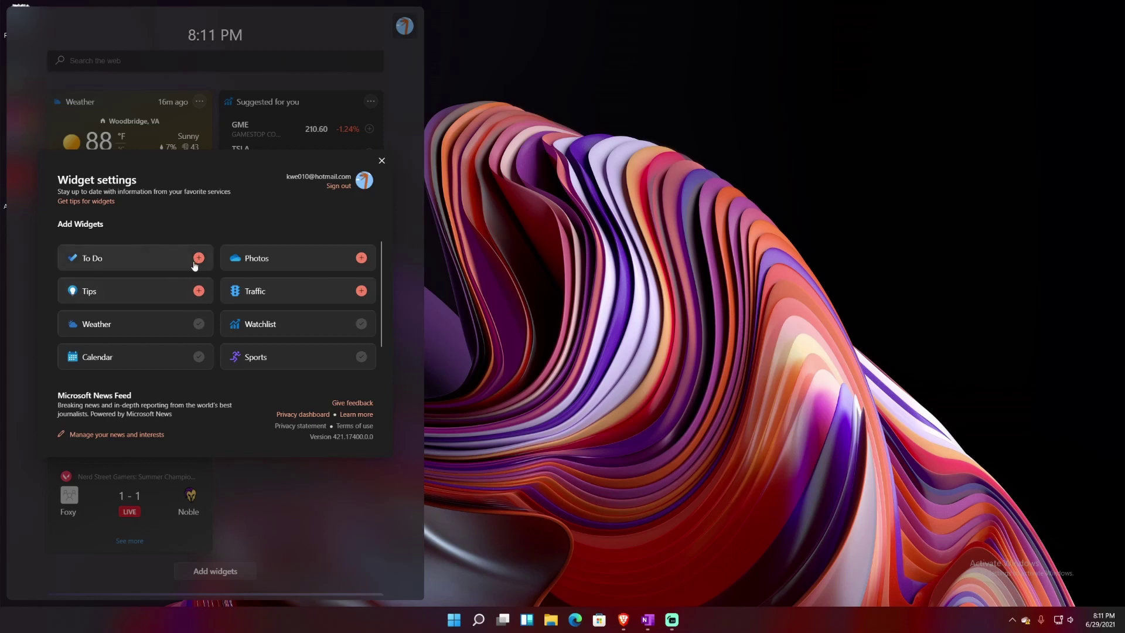
{"action": "scroll", "coordinate": [195, 275], "scroll_direction": "down", "scroll_amount": 1}
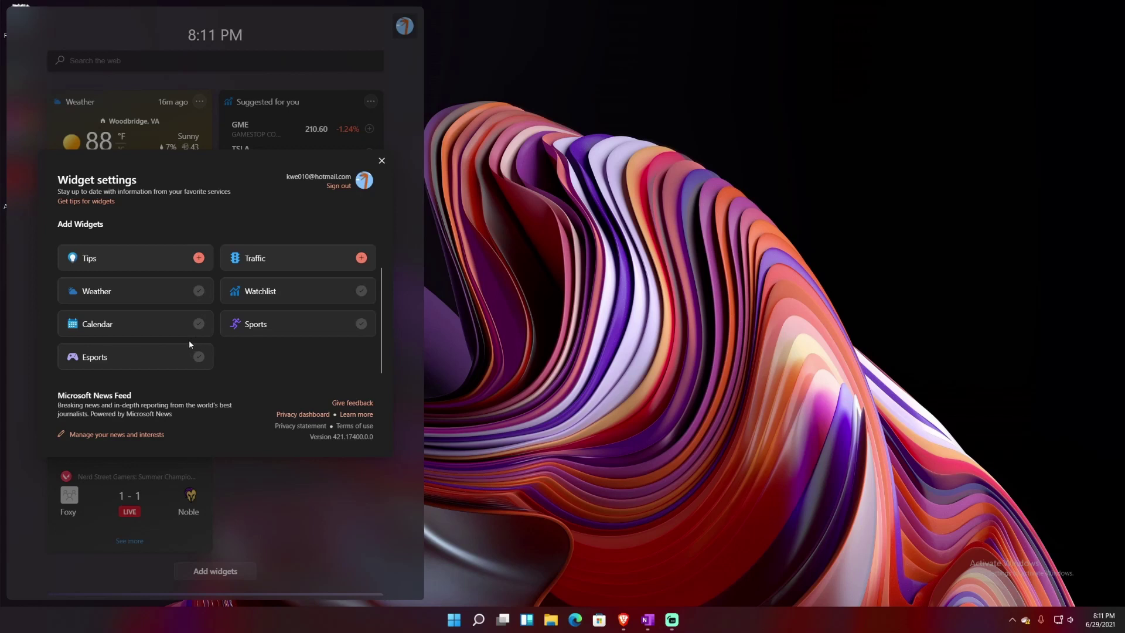
{"action": "scroll", "coordinate": [189, 342], "scroll_direction": "up", "scroll_amount": 1}
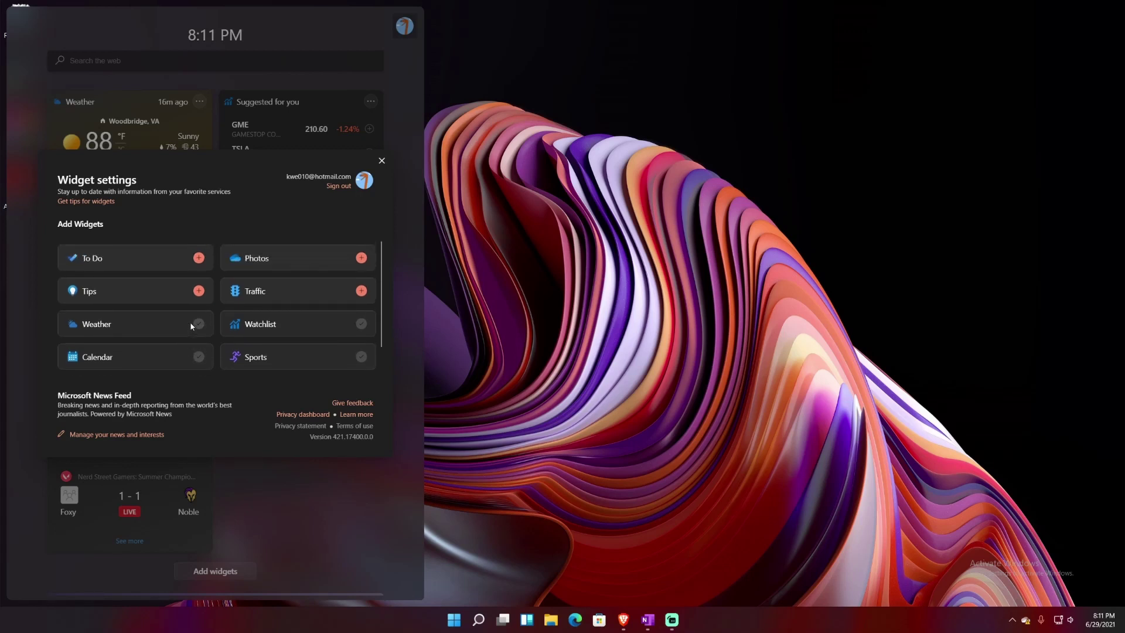
{"action": "left_click", "coordinate": [199, 258]}
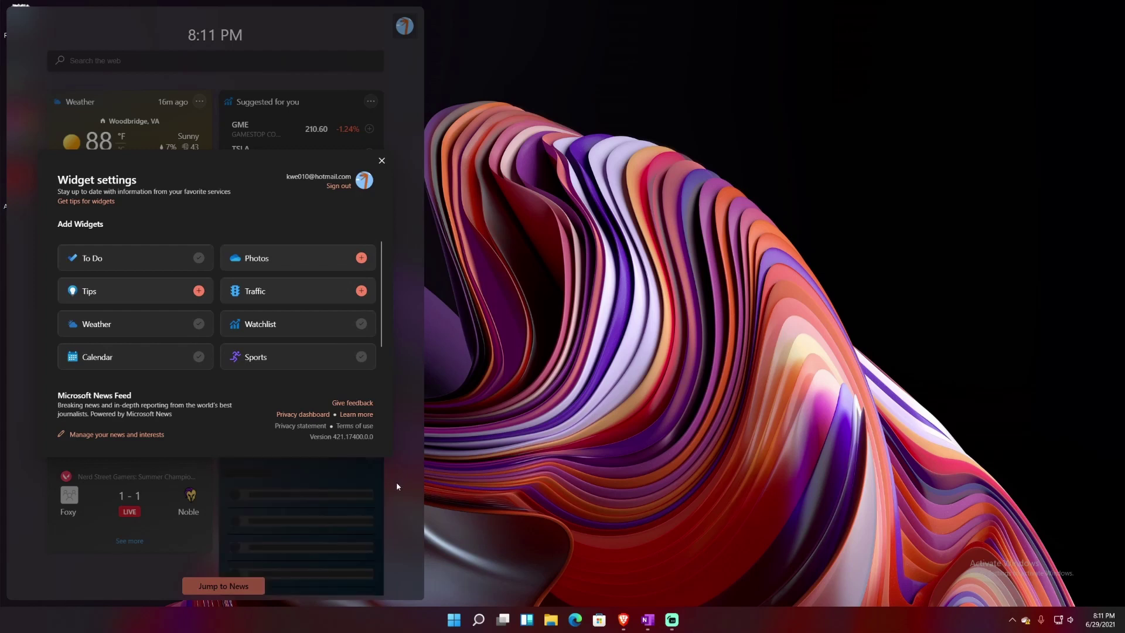
{"action": "left_click", "coordinate": [382, 161]}
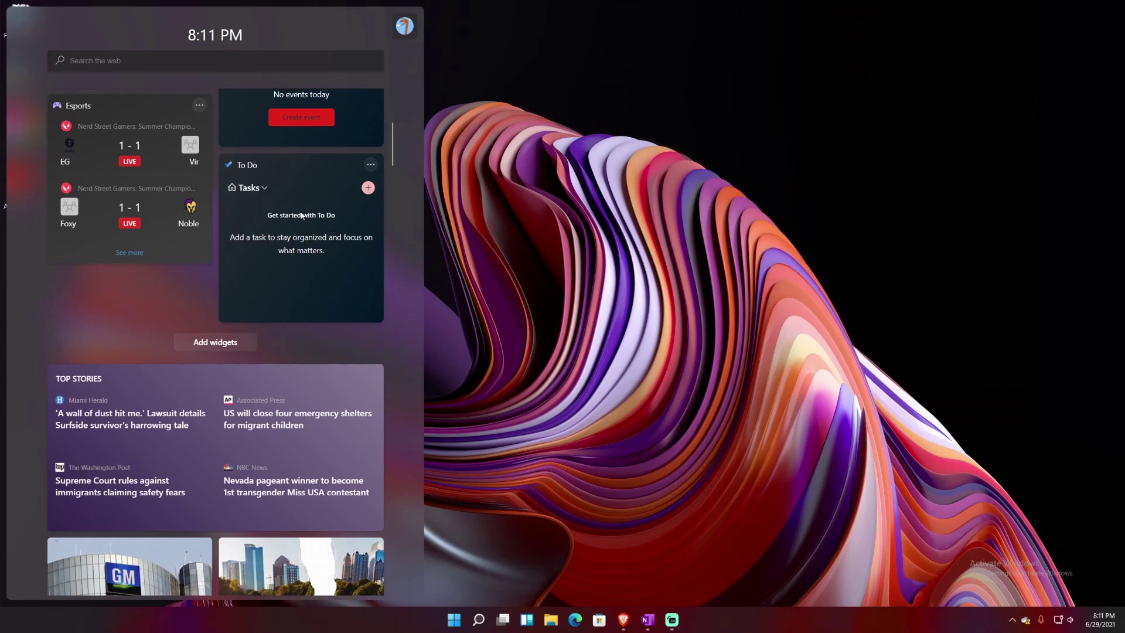
Step: Switch the To Do widget to the Bubs list and mark its task as completed
{"action": "left_click", "coordinate": [257, 188]}
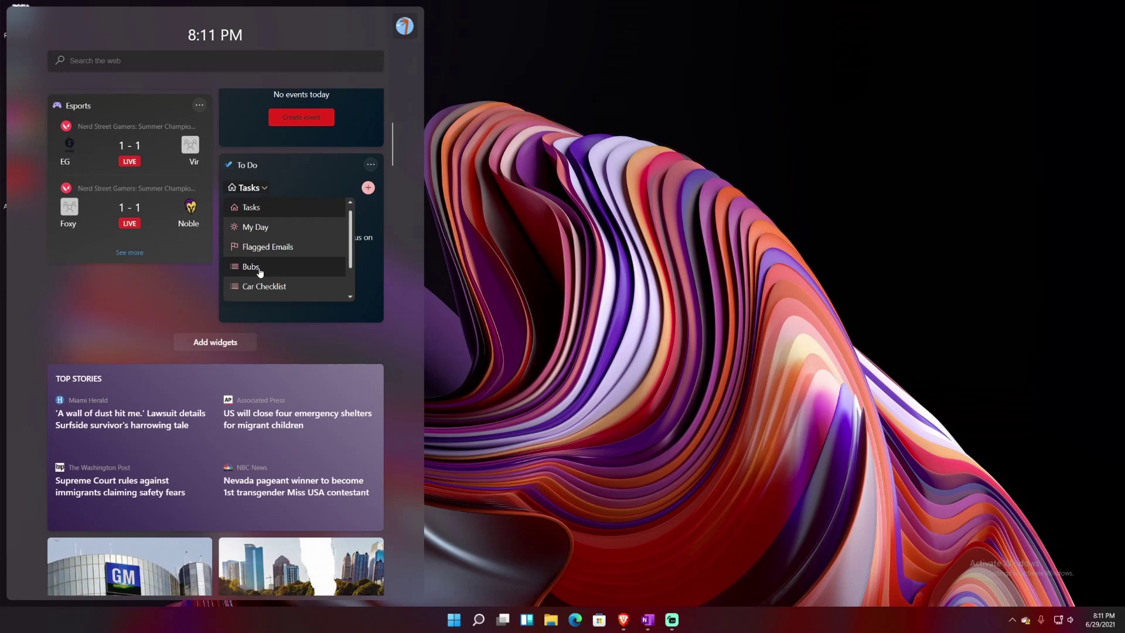
{"action": "left_click", "coordinate": [259, 271]}
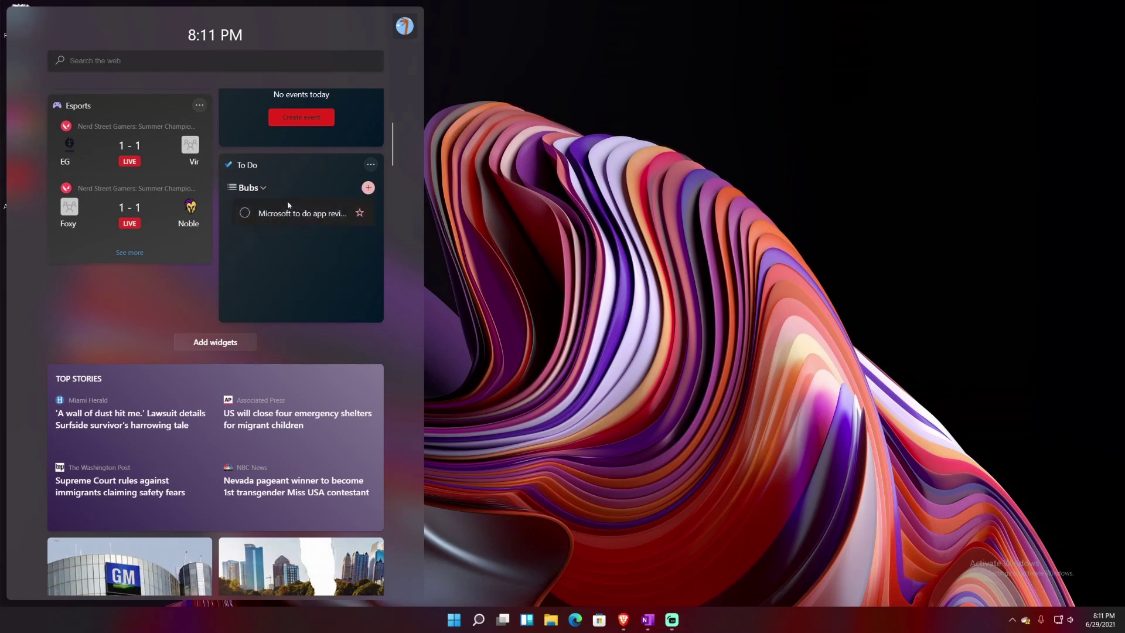
{"action": "left_click", "coordinate": [244, 213]}
{"action": "scroll", "coordinate": [339, 287], "scroll_direction": "up", "scroll_amount": 3}
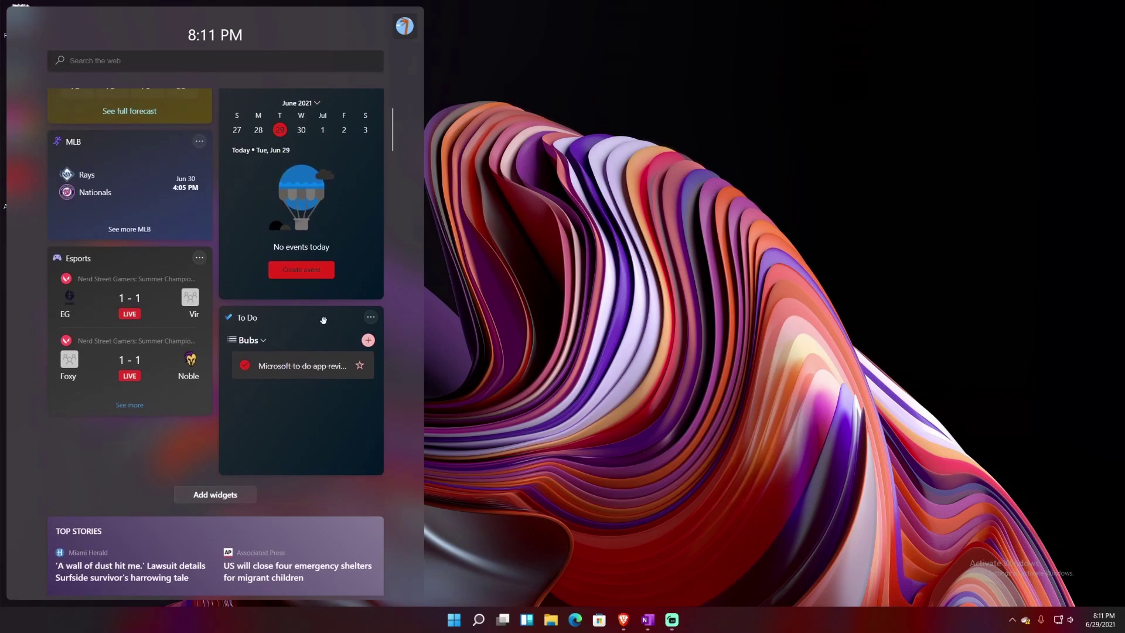
Step: Start a new Bubs task, then begin creating an event from the Calendar widget
{"action": "left_click", "coordinate": [368, 340]}
{"action": "scroll", "coordinate": [299, 404], "scroll_direction": "up", "scroll_amount": 2}
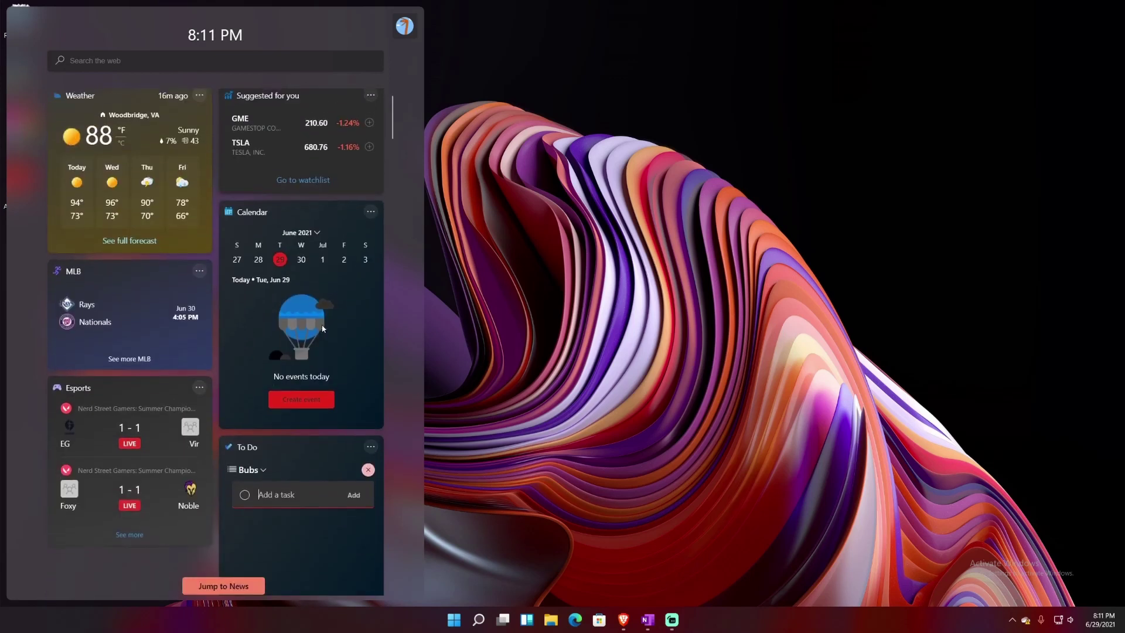
{"action": "left_click", "coordinate": [301, 405]}
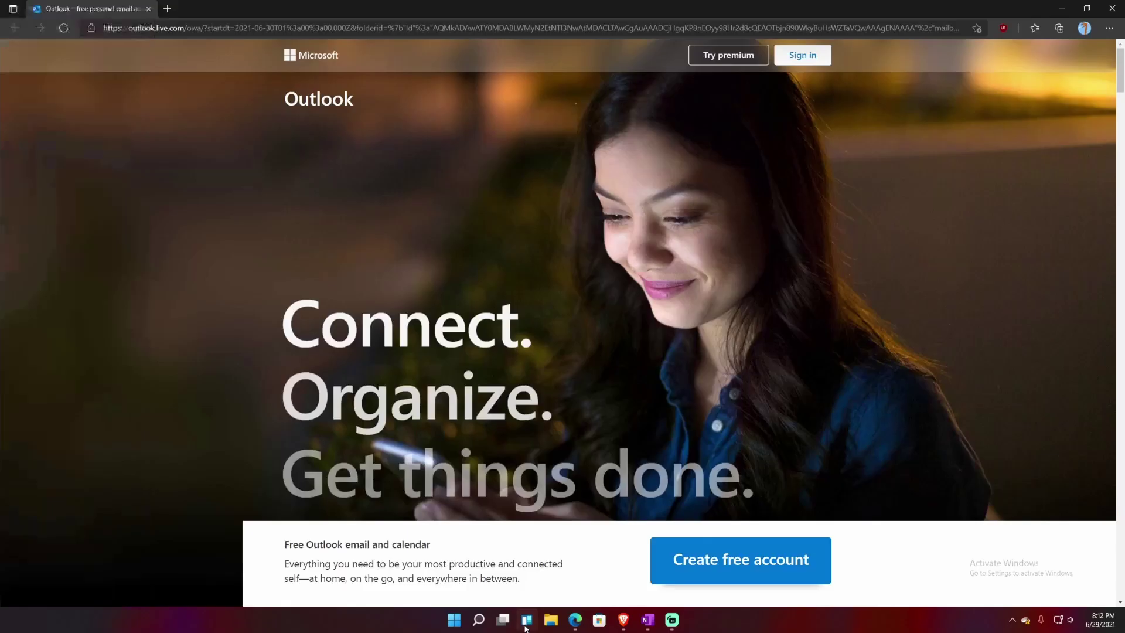
{"action": "left_click", "coordinate": [527, 620]}
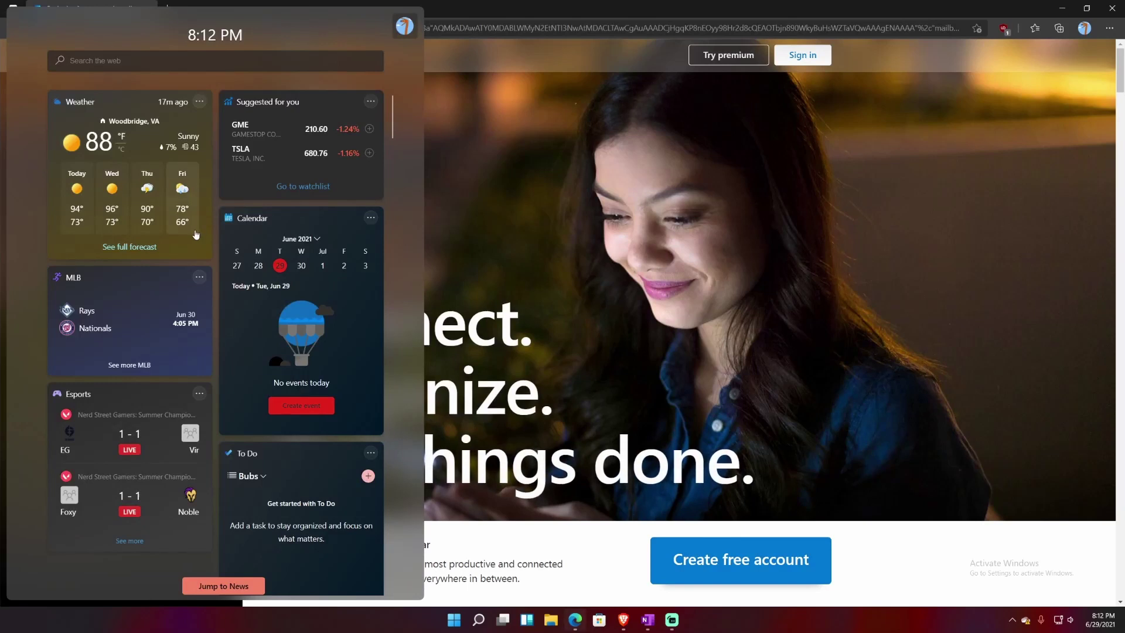
{"action": "left_click", "coordinate": [859, 70]}
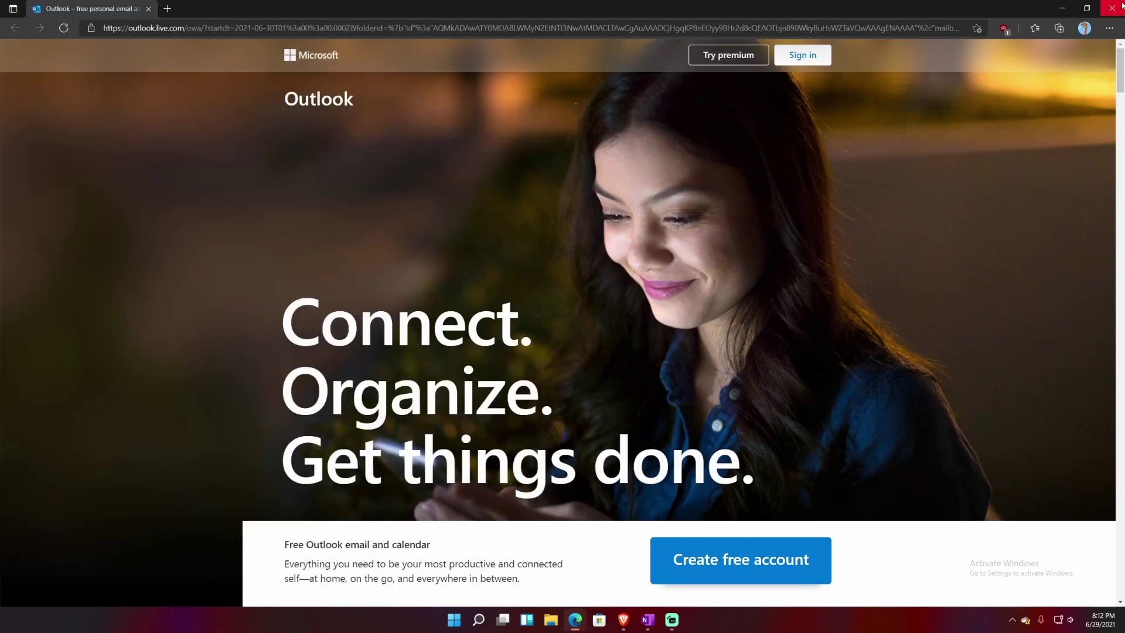
{"action": "left_click", "coordinate": [1104, 14]}
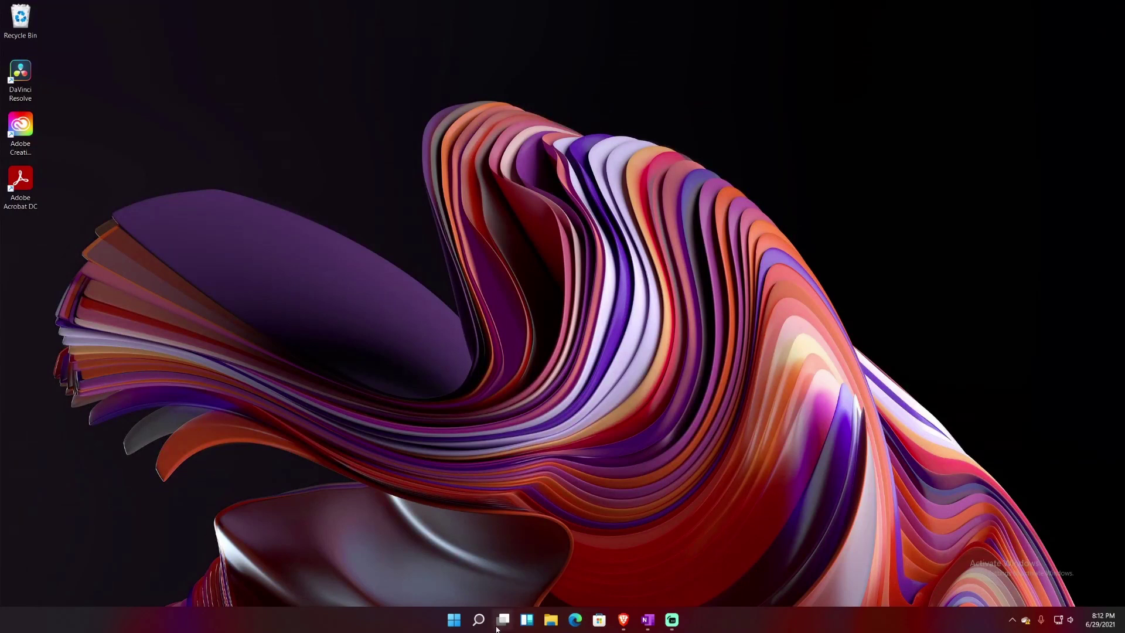
{"action": "left_click", "coordinate": [527, 619]}
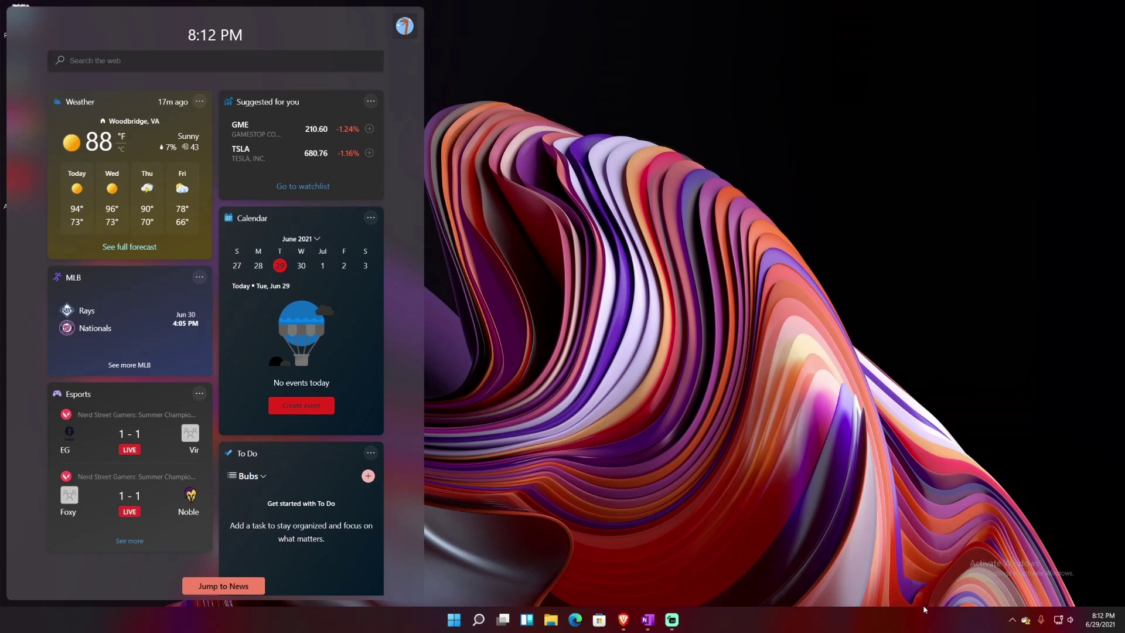
Step: View the Widgets taskbar button's Unpin from taskbar menu, dismiss it, and reopen the board
{"action": "right_click", "coordinate": [529, 620]}
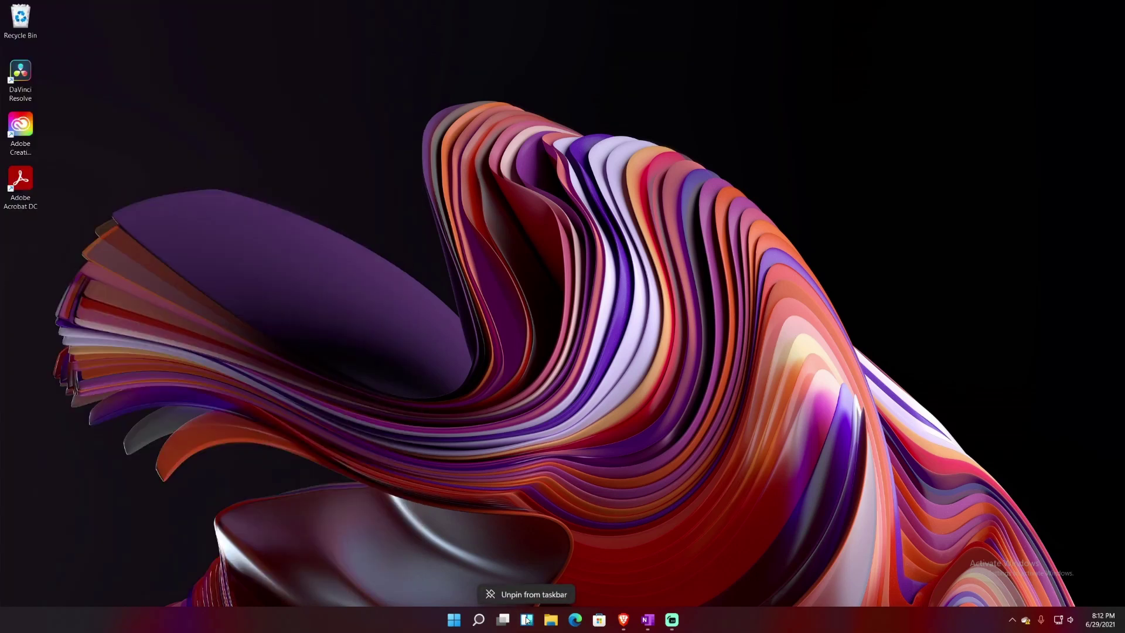
{"action": "left_click", "coordinate": [526, 620]}
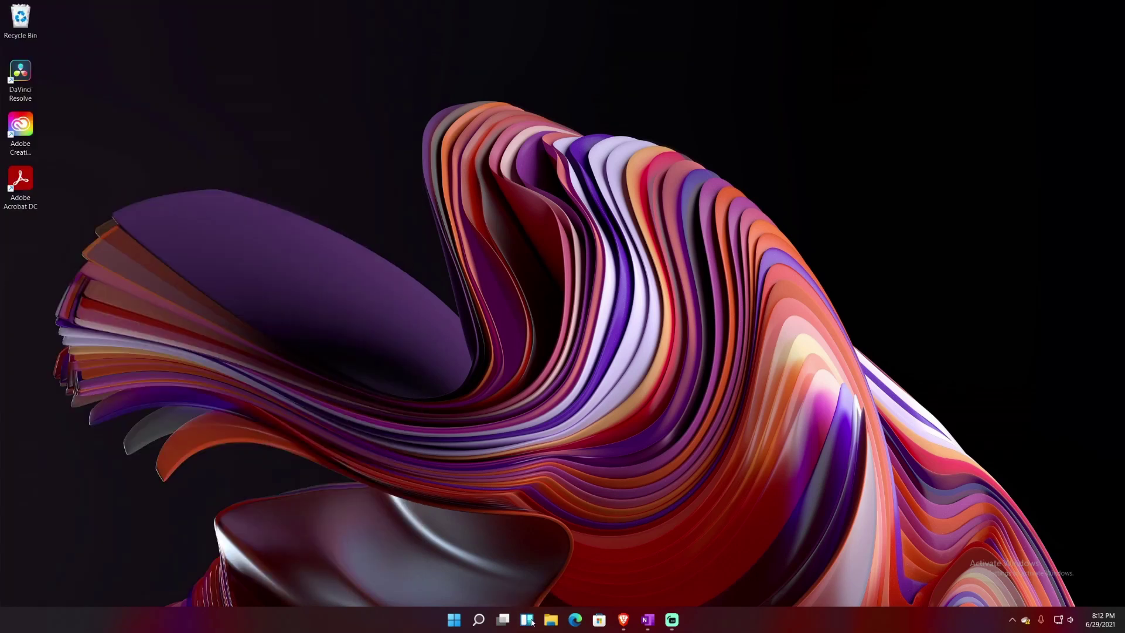
{"action": "left_click", "coordinate": [527, 620]}
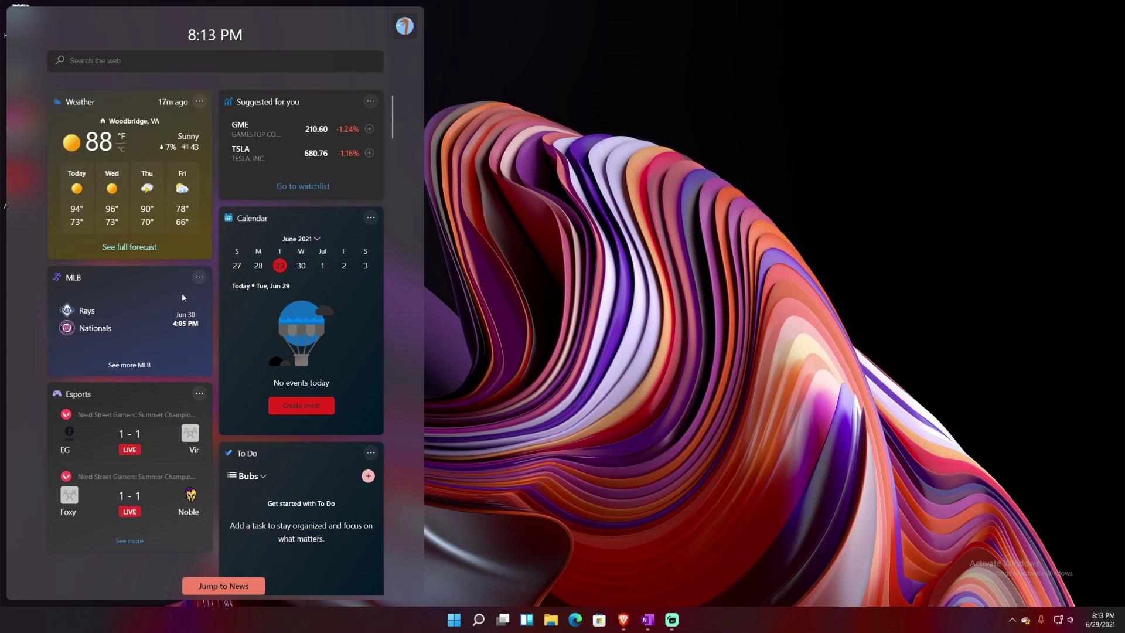
Step: Search the web for 'google' via Bing from the board, then minimize the results window
{"action": "scroll", "coordinate": [174, 296], "scroll_direction": "down", "scroll_amount": 5}
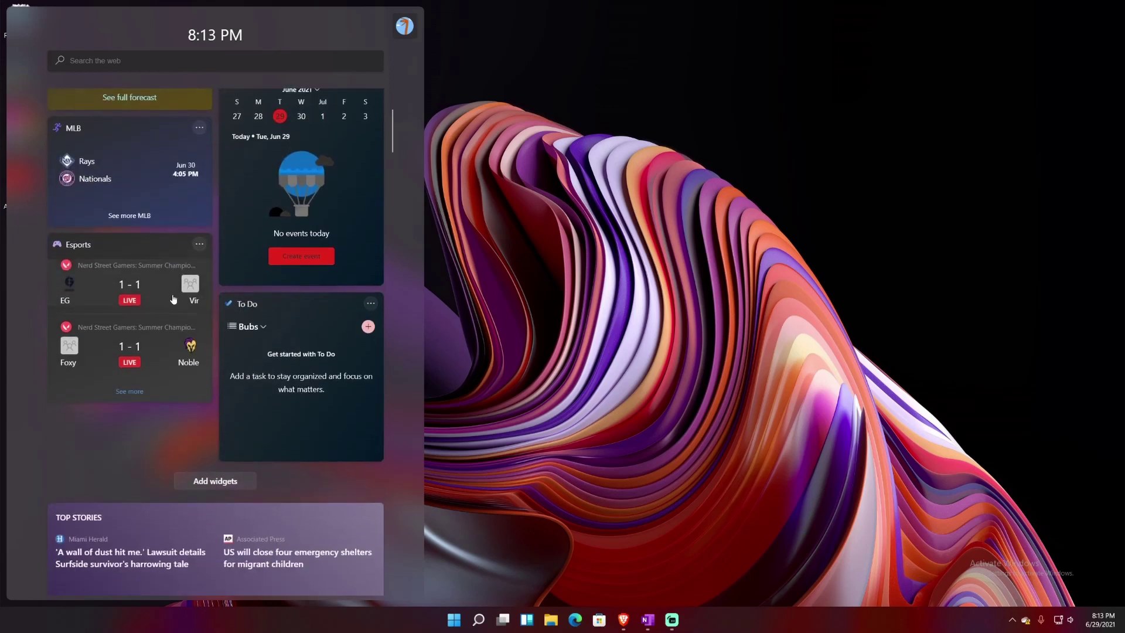
{"action": "scroll", "coordinate": [135, 307], "scroll_direction": "up", "scroll_amount": 5}
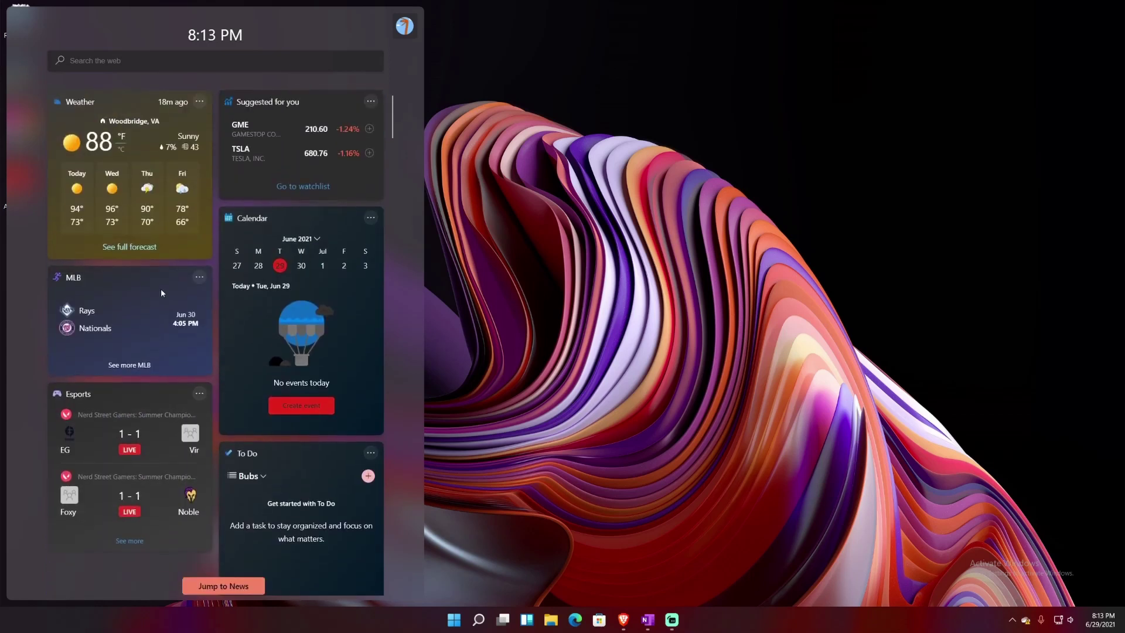
{"action": "left_click", "coordinate": [211, 61]}
{"action": "type", "text": "google"}
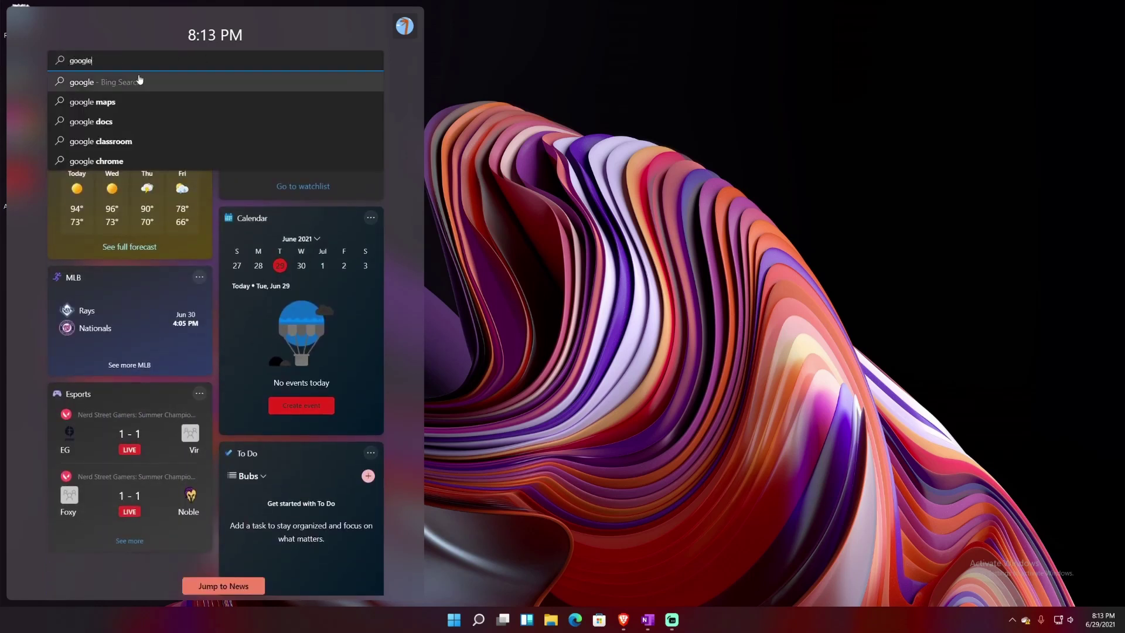
{"action": "left_click", "coordinate": [133, 83]}
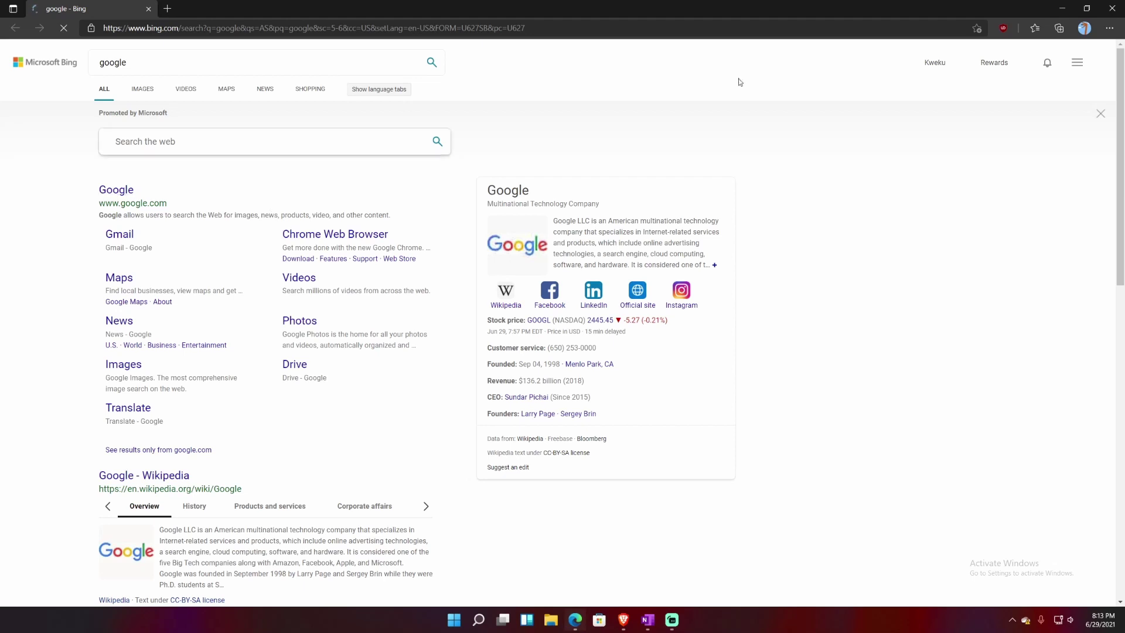
{"action": "left_click", "coordinate": [1062, 8]}
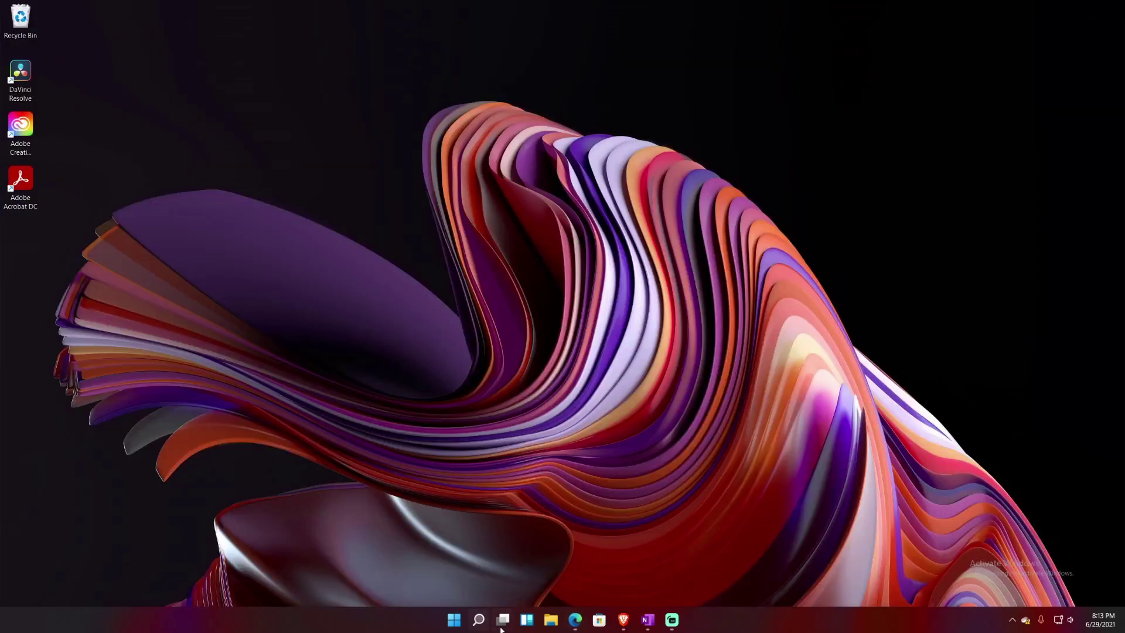
Step: Reopen the widgets board from the taskbar Widgets button
{"action": "left_click", "coordinate": [527, 619]}
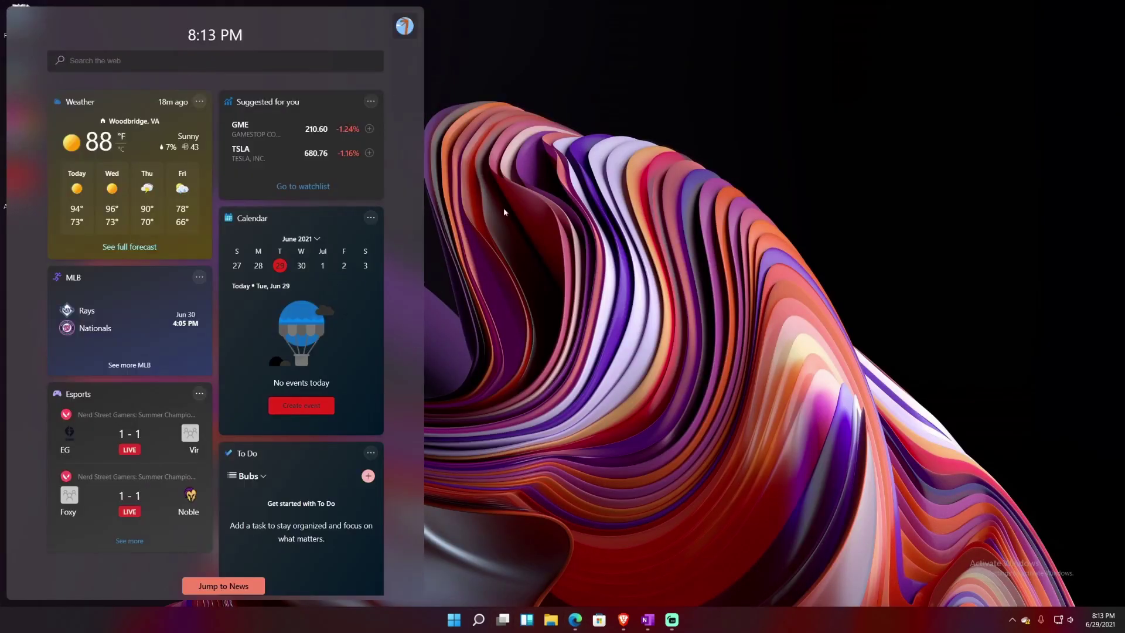